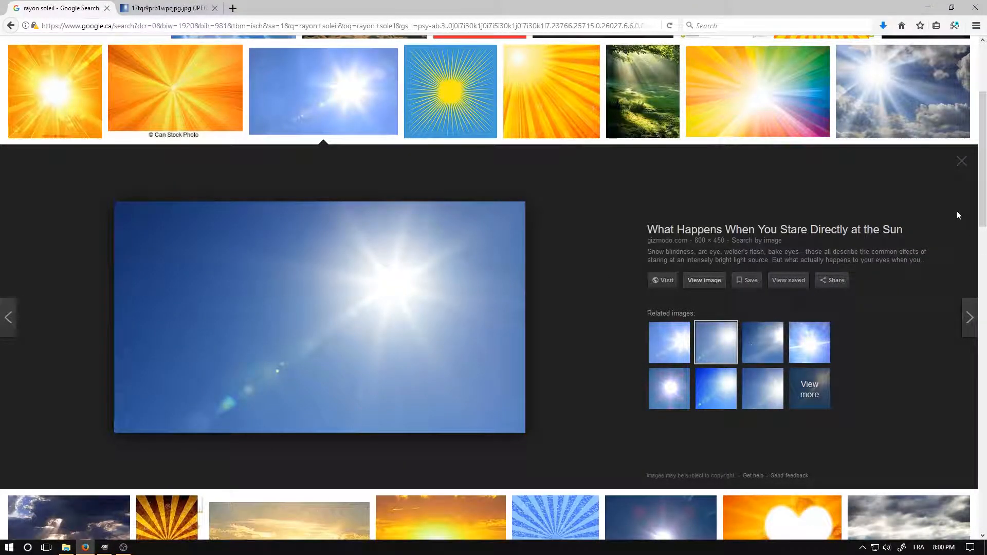
scroll(489, 108, "up", 3)
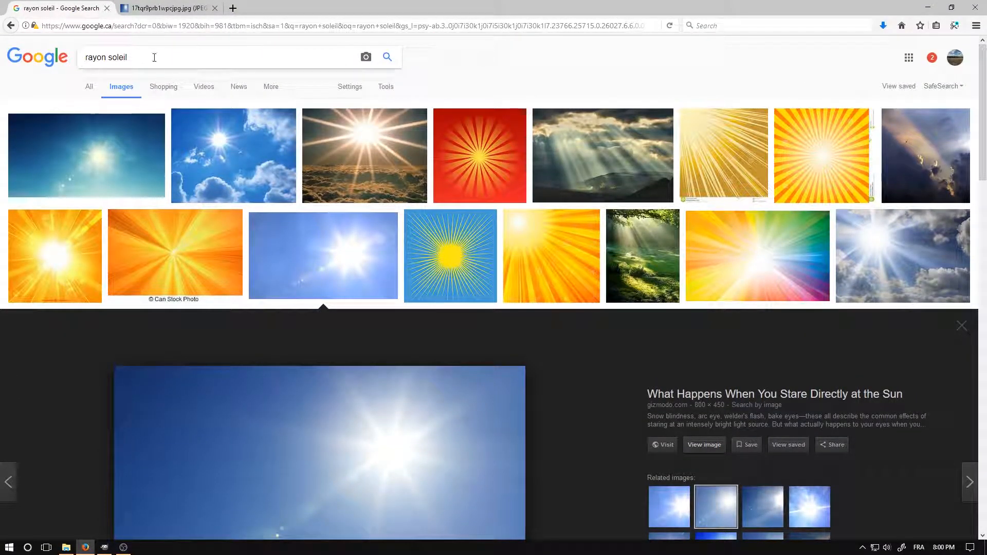
scroll(379, 366, "down", 2)
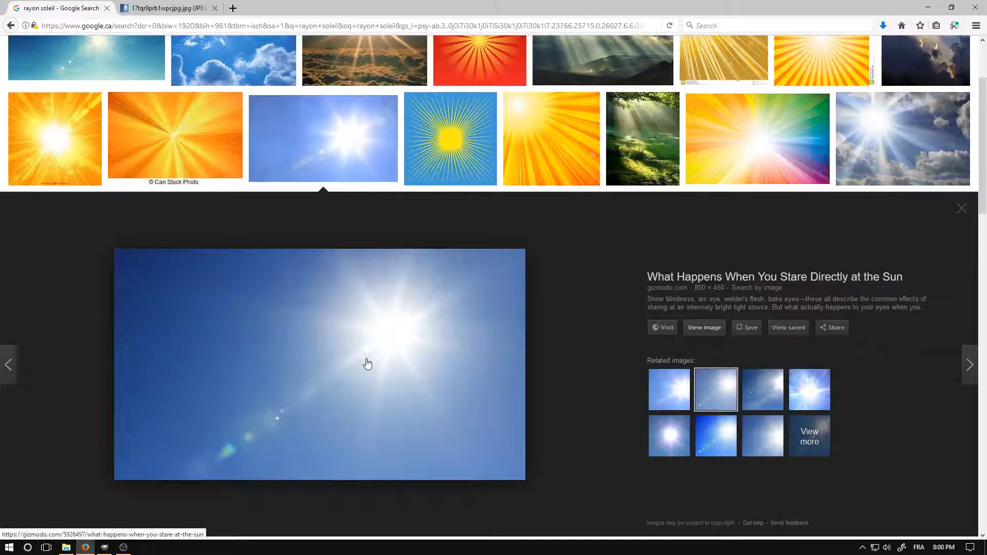
Switch to GIMP, open the landscape photo IMG_1801.jpg and duplicate its layer
left_click(102, 549)
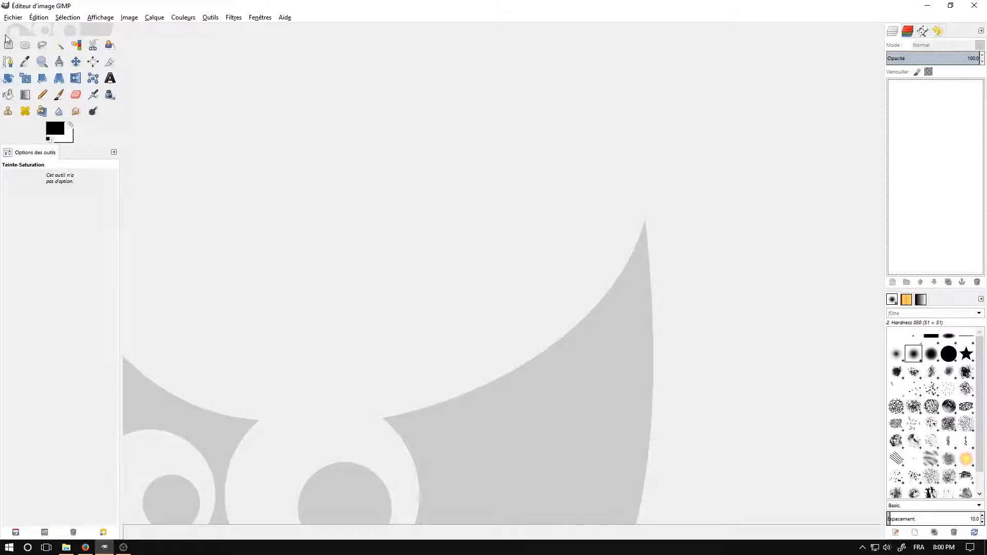
left_click(13, 17)
left_click(48, 48)
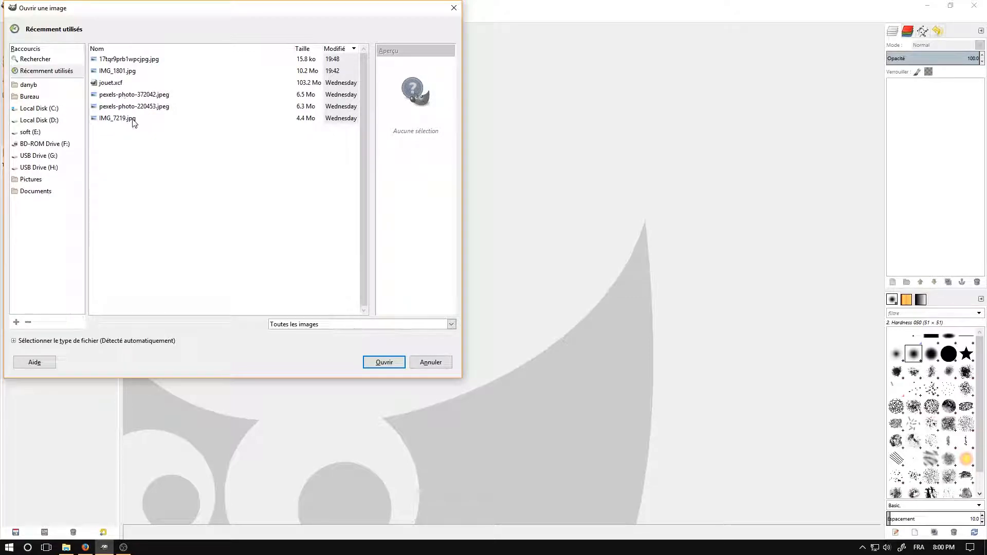
left_click(134, 121)
double_click(122, 72)
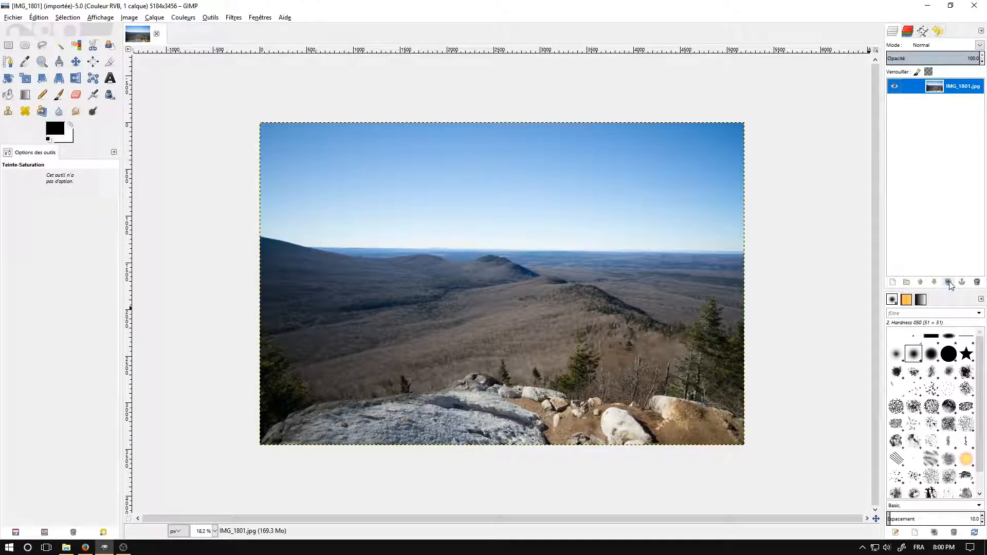
left_click(949, 281)
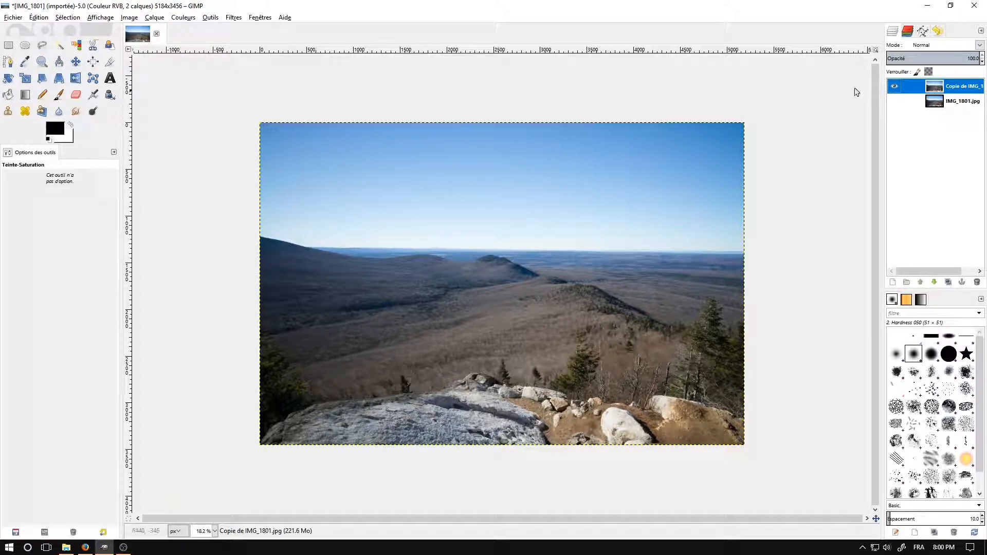
Set the hue of the duplicated landscape layer to 11 and slightly increase its saturation
left_click(191, 21)
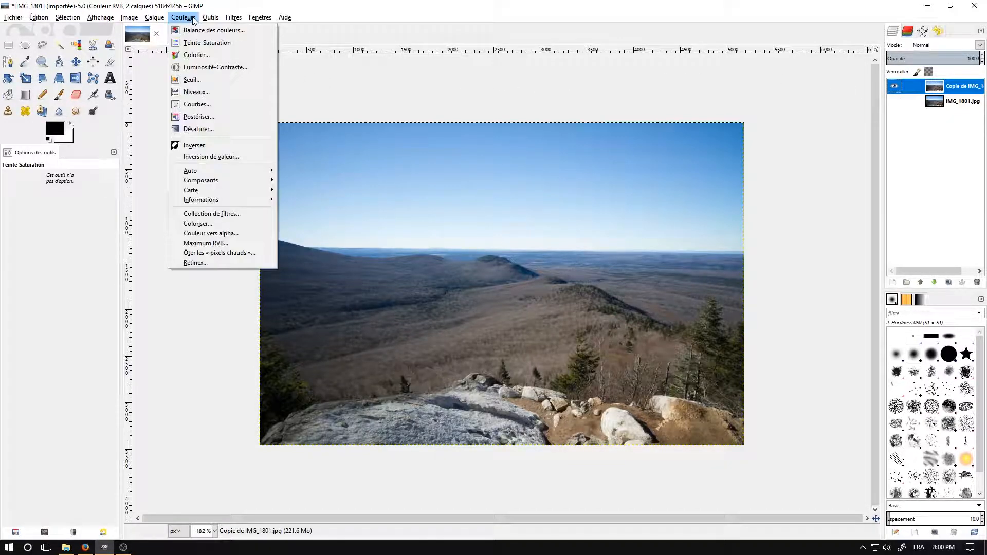
left_click(208, 41)
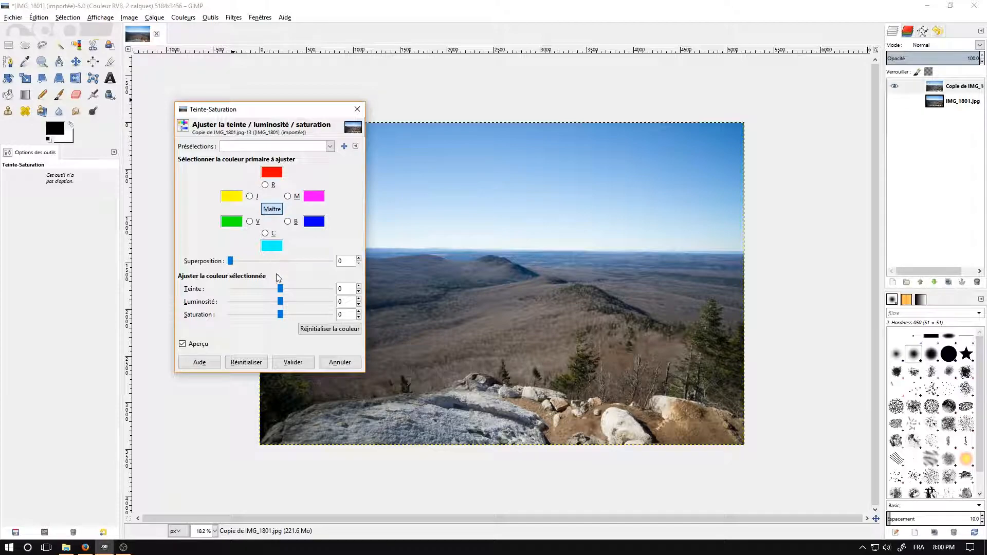
left_click_drag(280, 288, 283, 318)
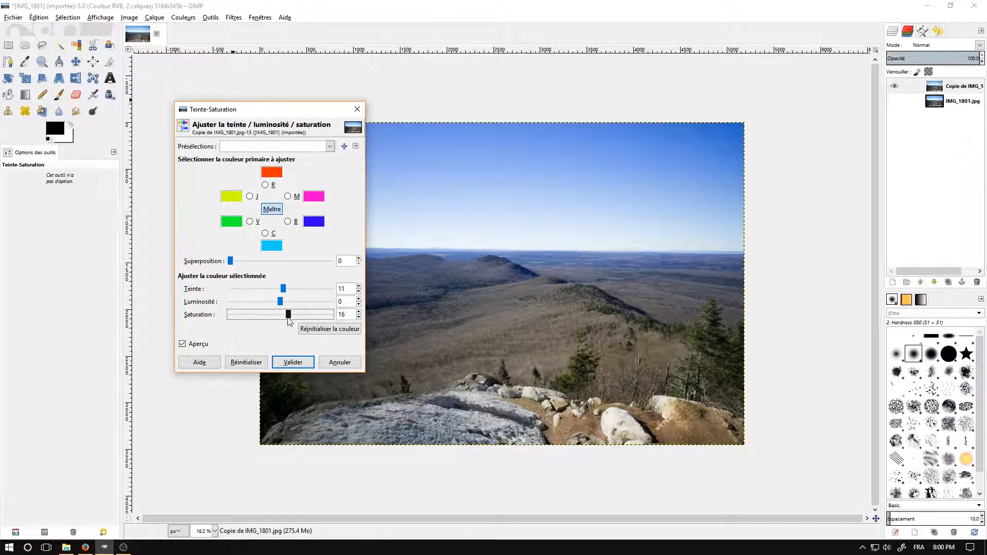
left_click_drag(289, 321, 292, 321)
left_click(293, 363)
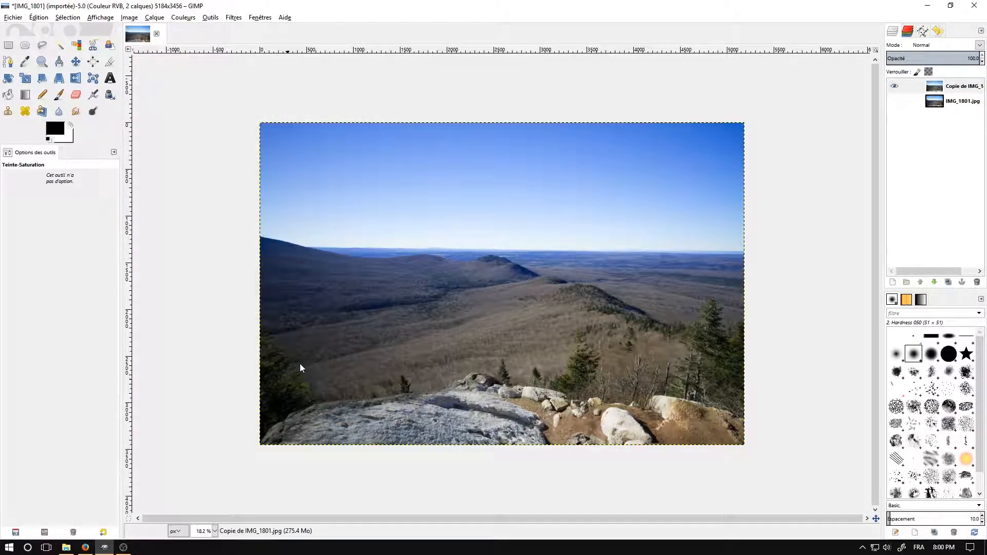
Import the sun image 17tqr9prb1wpcjpg.jpg from the Pictures folder as a new layer
left_click(15, 20)
left_click(45, 57)
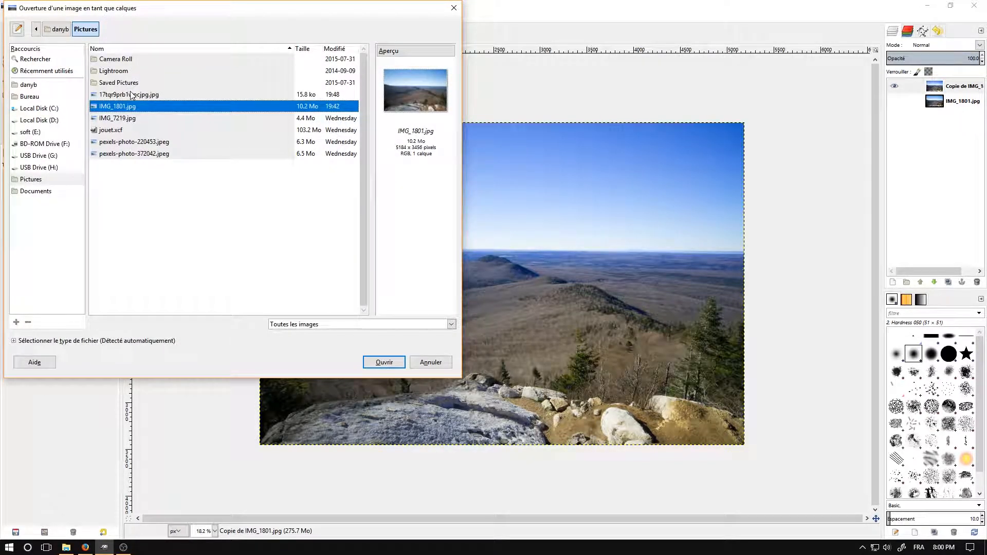
left_click(132, 95)
left_click(390, 363)
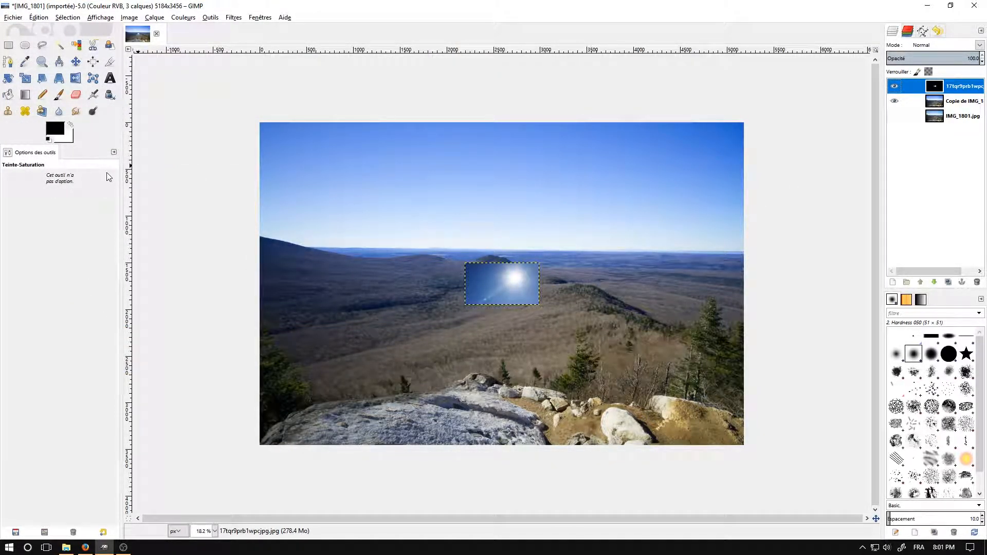
Scale the sun layer up to 3237 × 2117 px, covering the lower-right area of the landscape
left_click(26, 78)
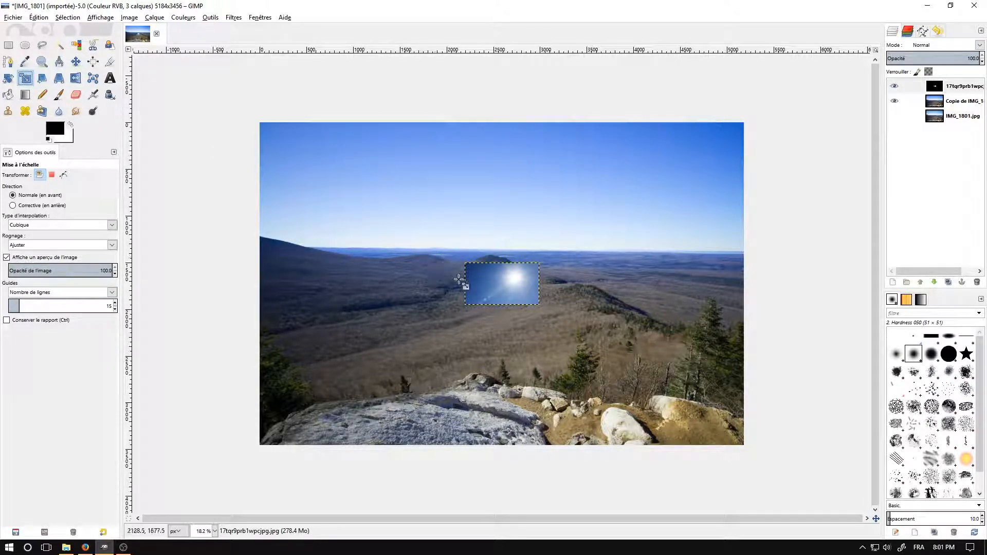
left_click(907, 86)
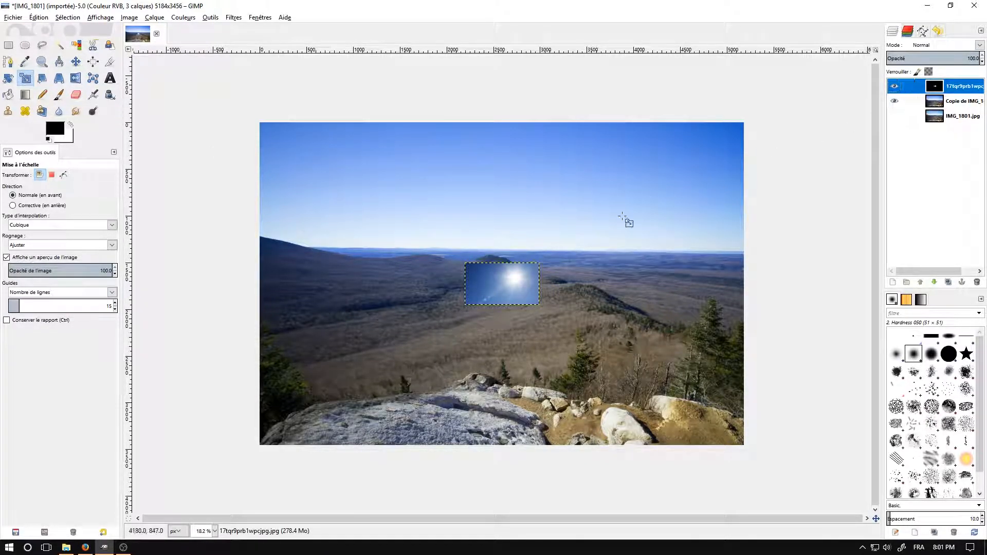
left_click(515, 291)
left_click_drag(561, 321, 746, 422)
left_click_drag(520, 293, 428, 215)
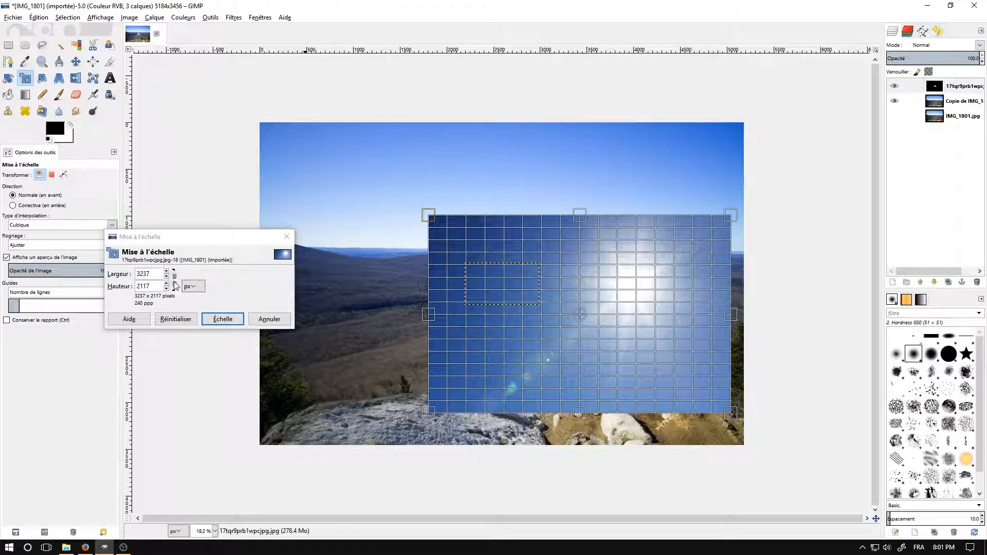
left_click_drag(178, 240, 223, 220)
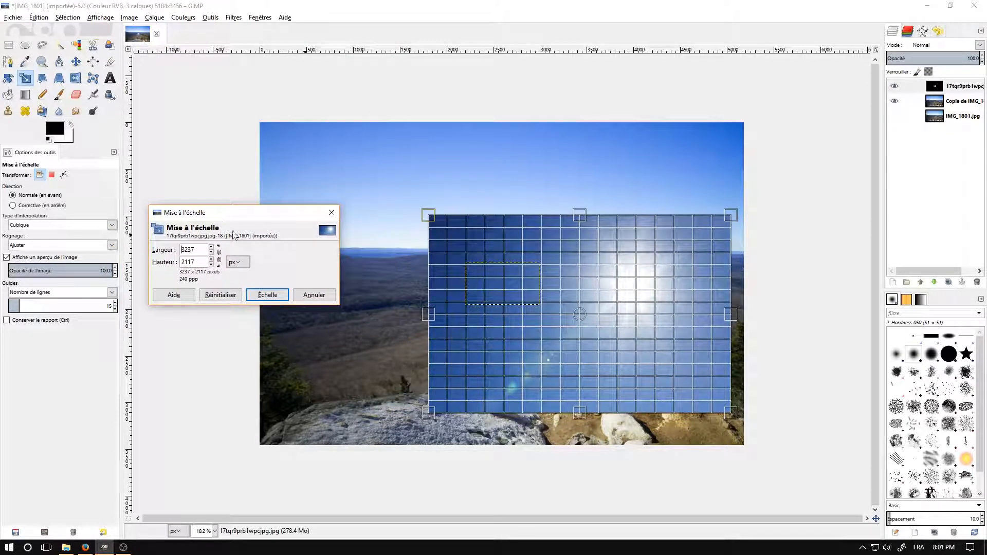
left_click(267, 295)
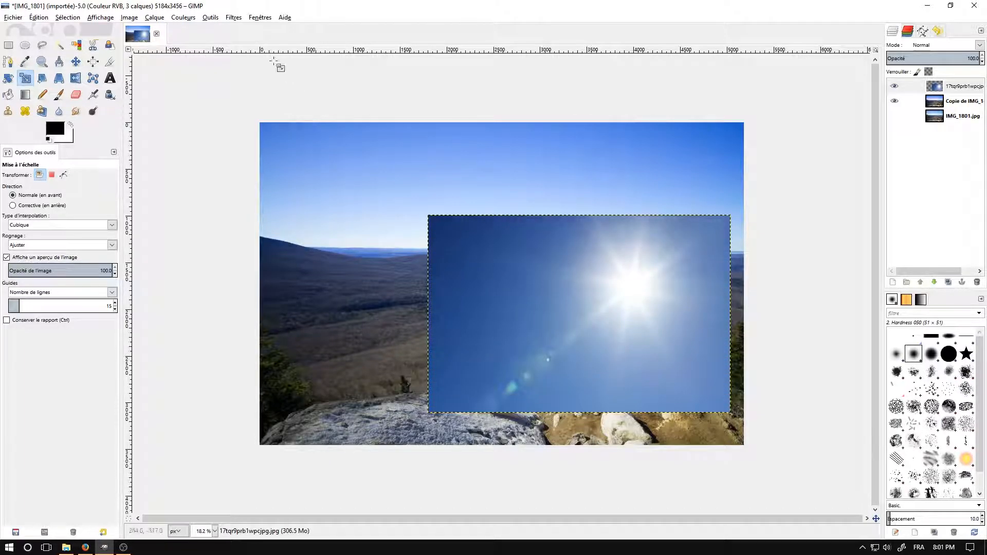
Desaturate the sun layer using the Luminosité shade of gray
left_click(184, 18)
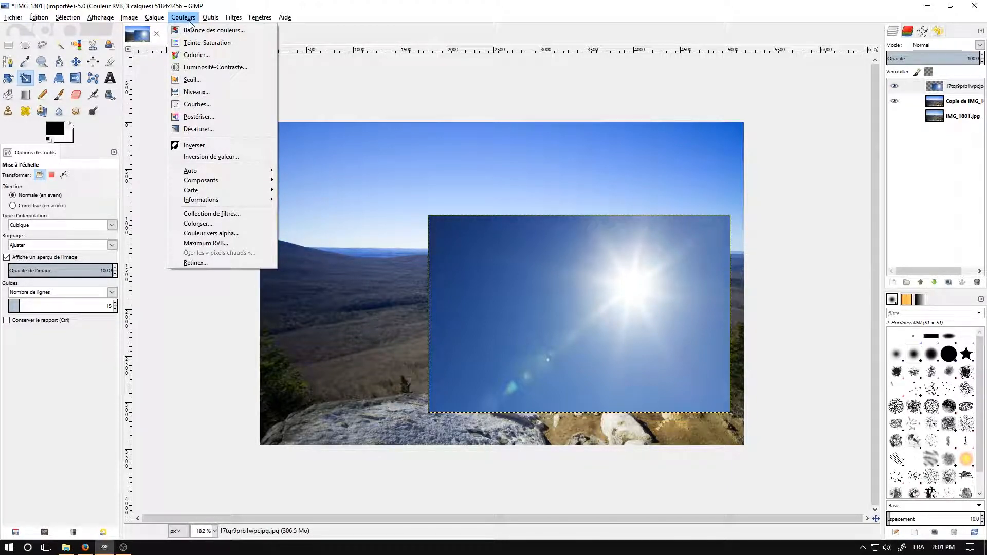
left_click(214, 133)
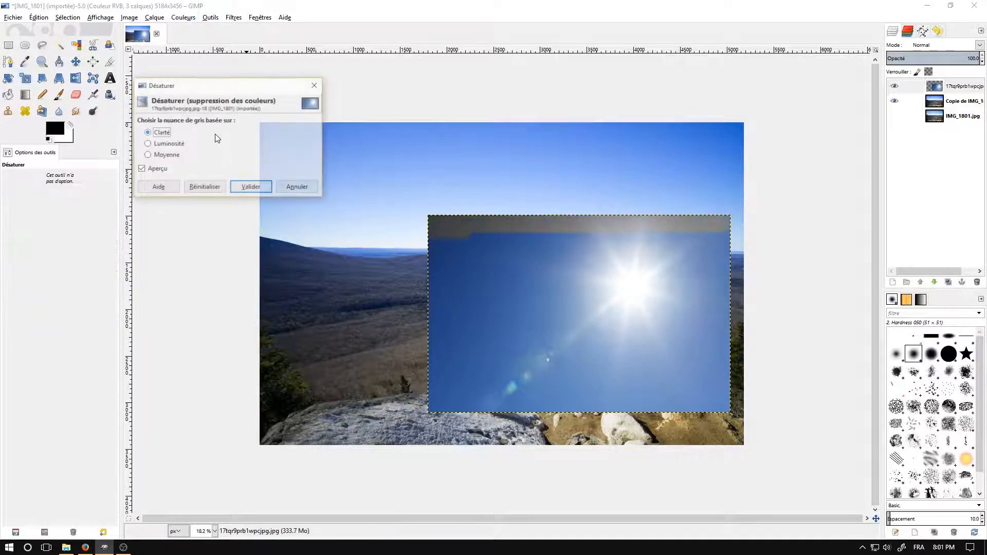
left_click(178, 145)
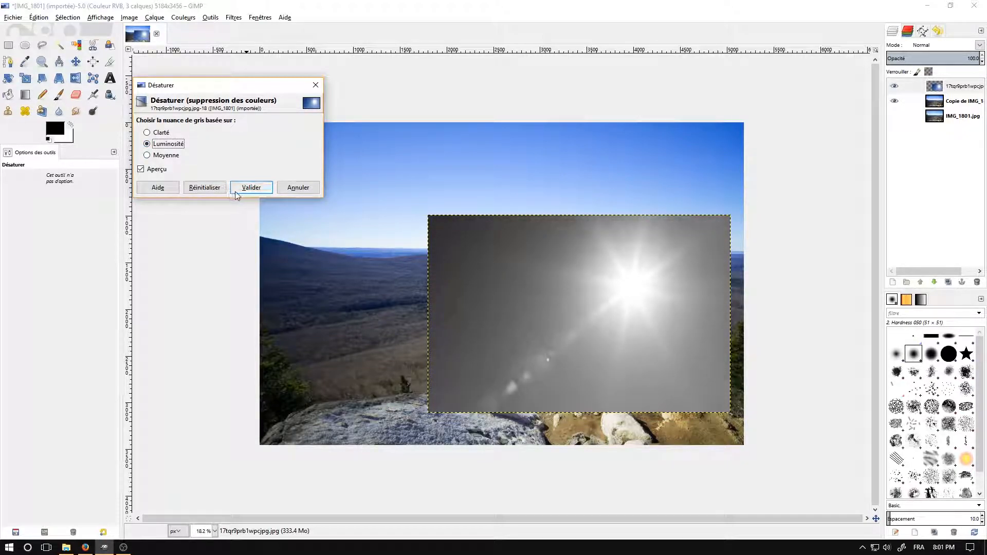
left_click(248, 188)
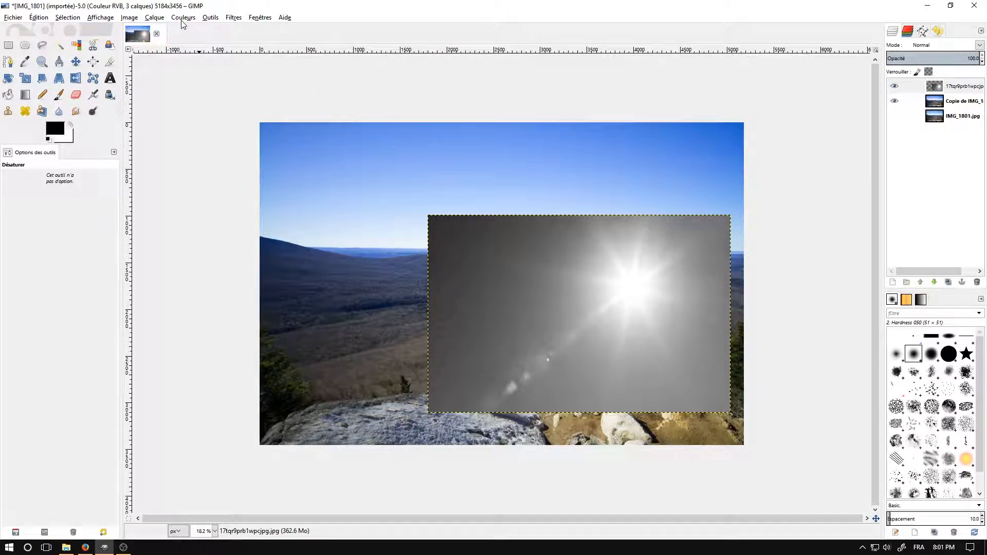
Adjust the sun layer's input levels to black point 84, gamma 1.10 and white point 242
left_click(912, 86)
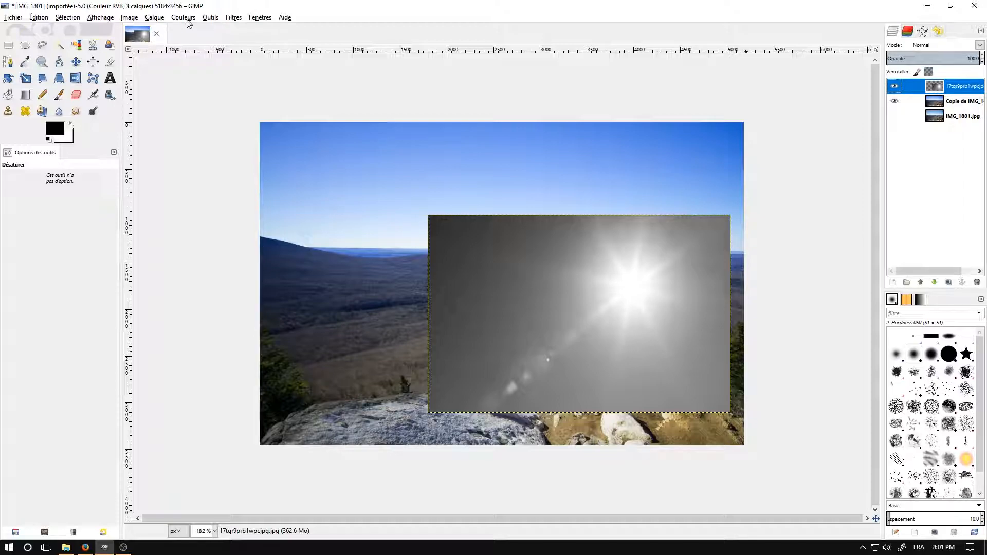
left_click(194, 20)
left_click(212, 92)
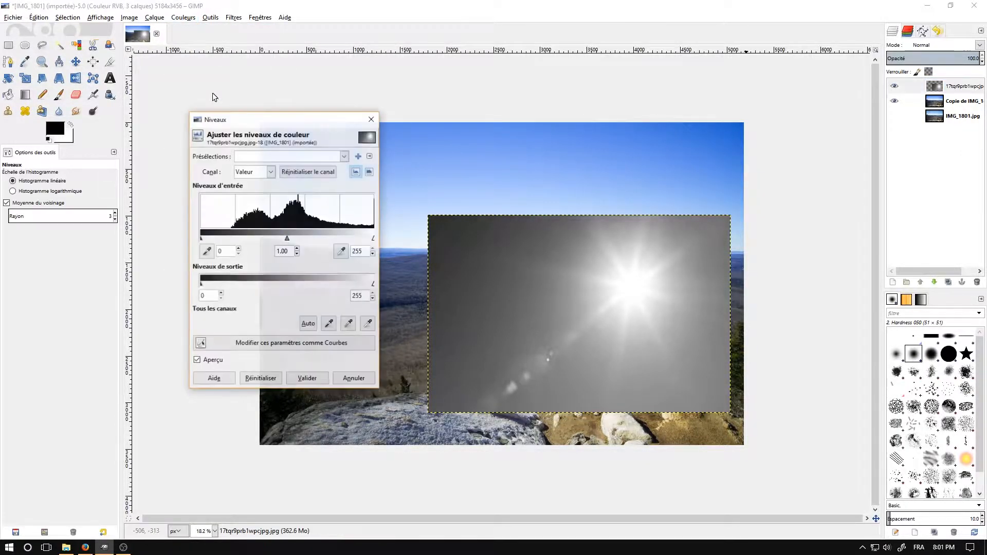
left_click_drag(203, 239, 234, 239)
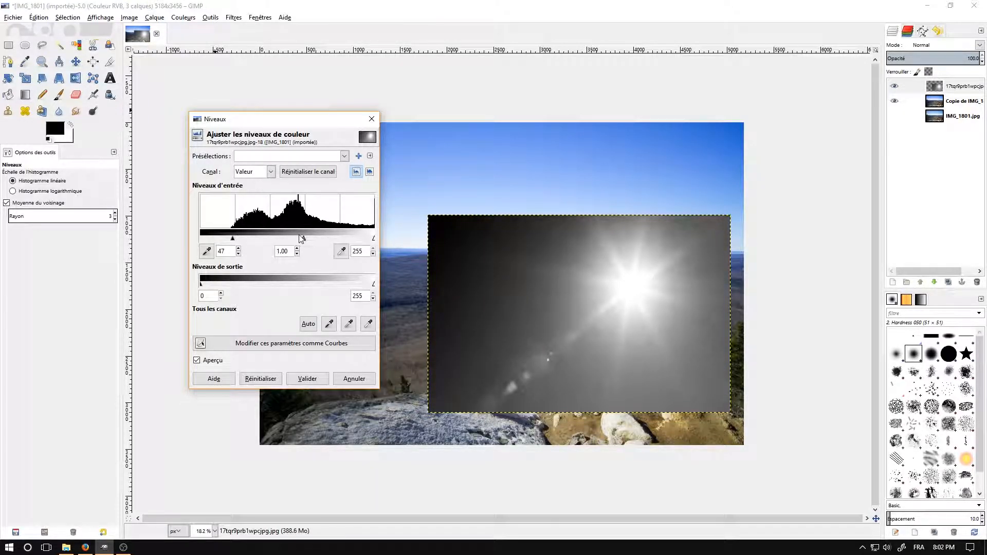
left_click_drag(303, 239, 300, 239)
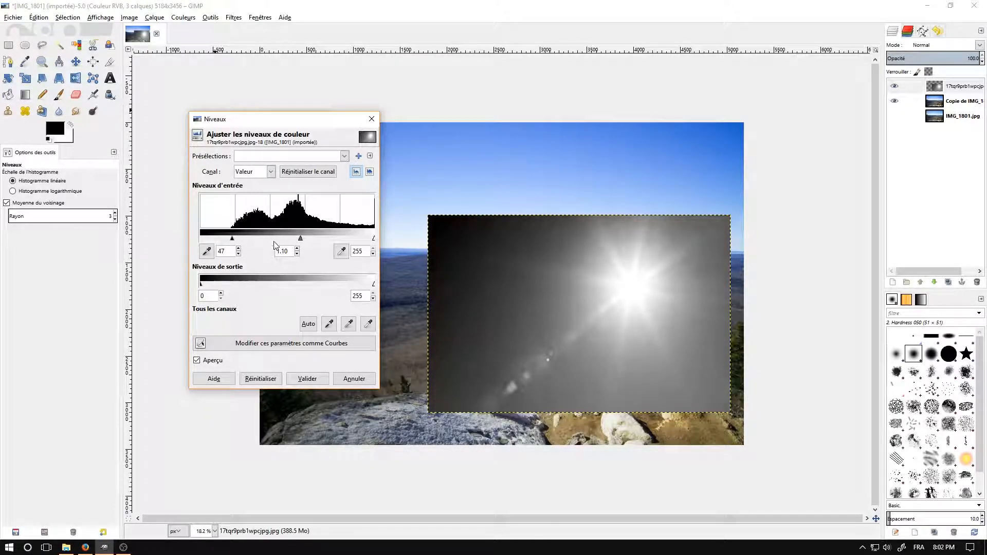
left_click_drag(234, 241, 248, 242)
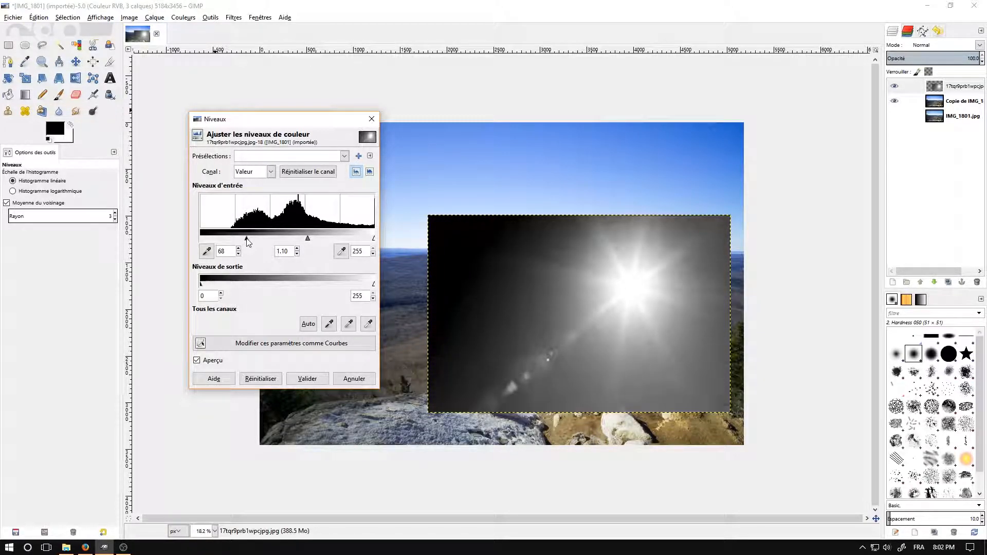
left_click_drag(248, 242, 259, 242)
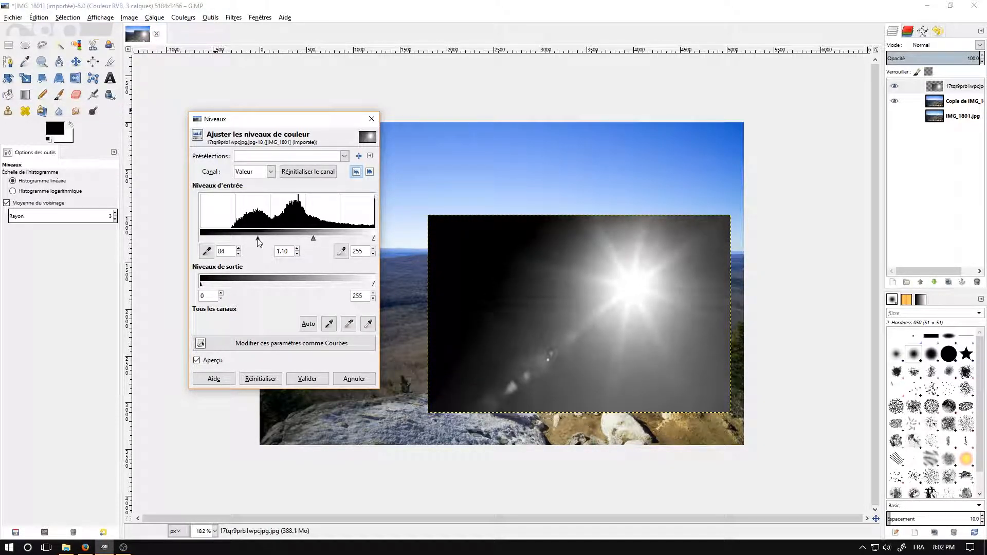
left_click_drag(374, 239, 366, 240)
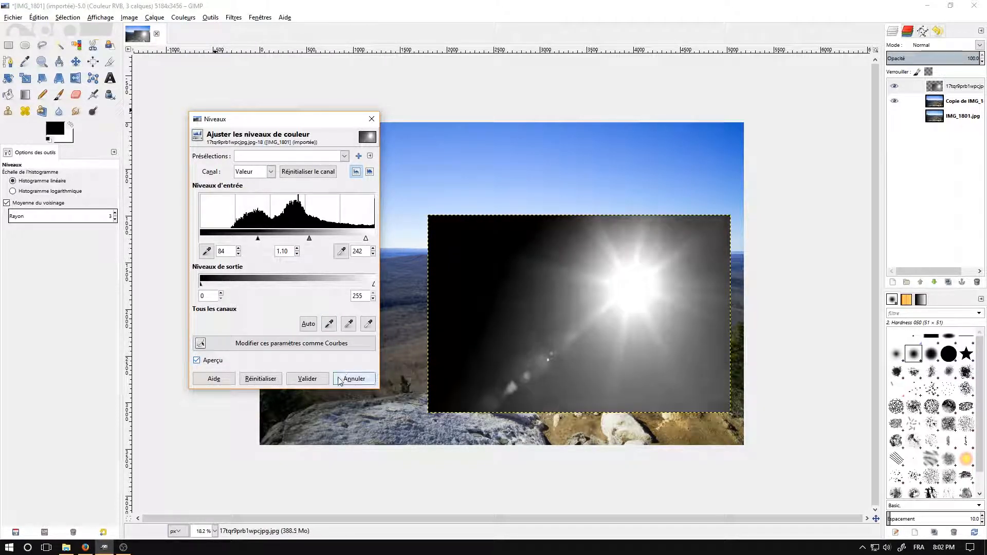
left_click(308, 379)
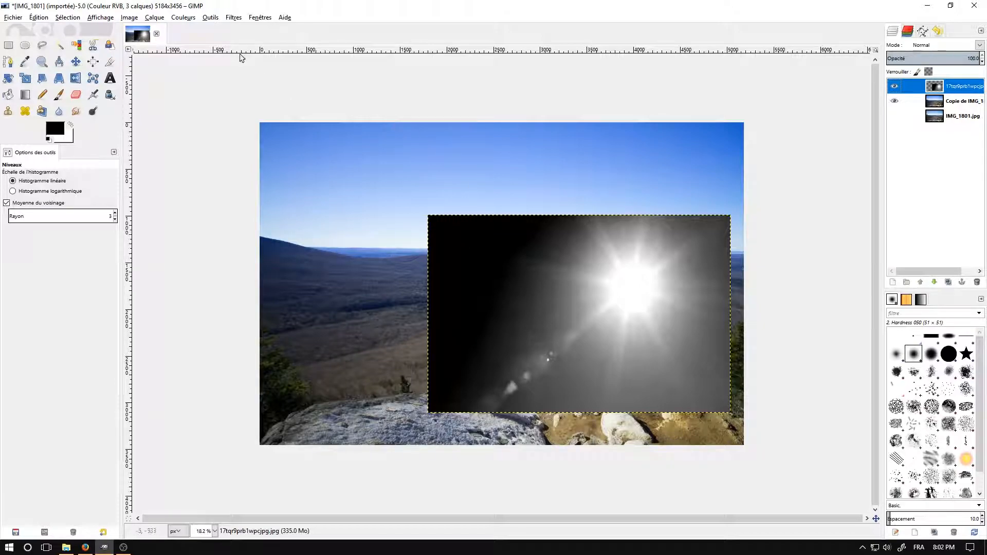
Apply a Gaussian blur to the sun layer with a 25 px horizontal and vertical radius, using the RLE method
left_click(234, 18)
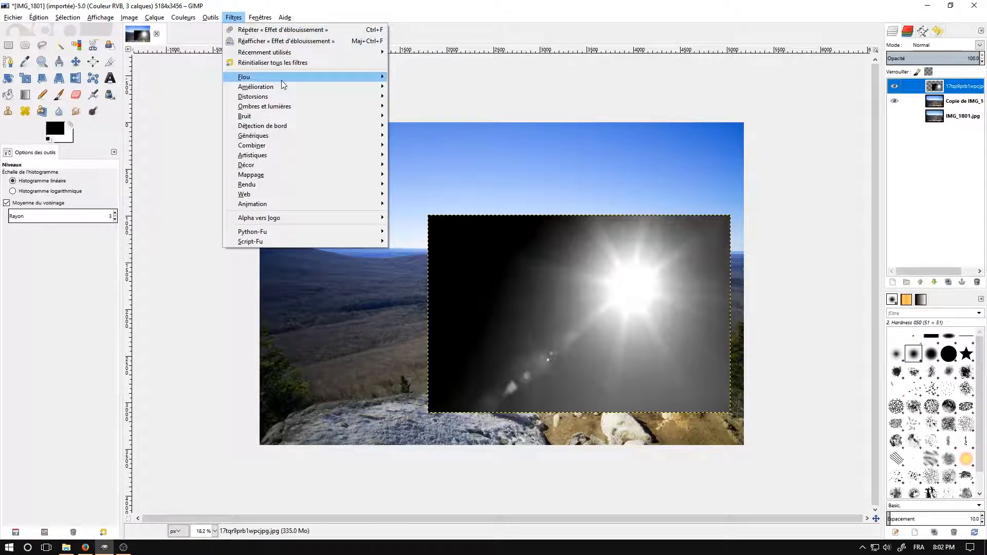
mouse_move(360, 77)
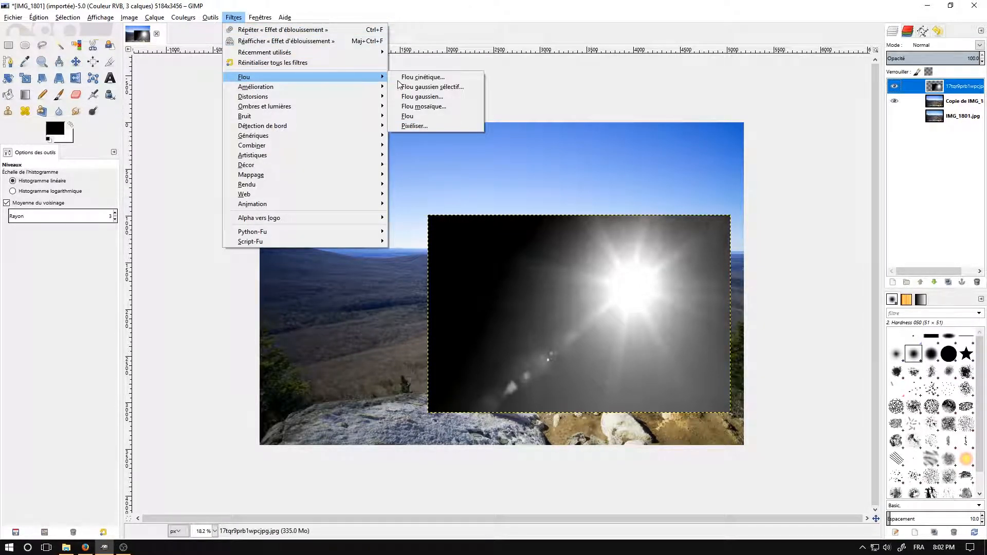
left_click(445, 96)
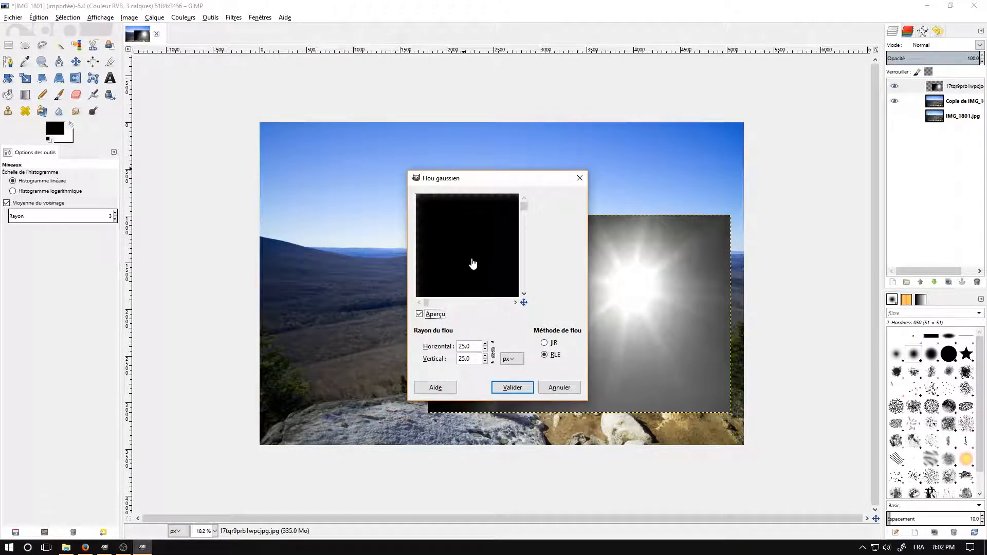
left_click(512, 387)
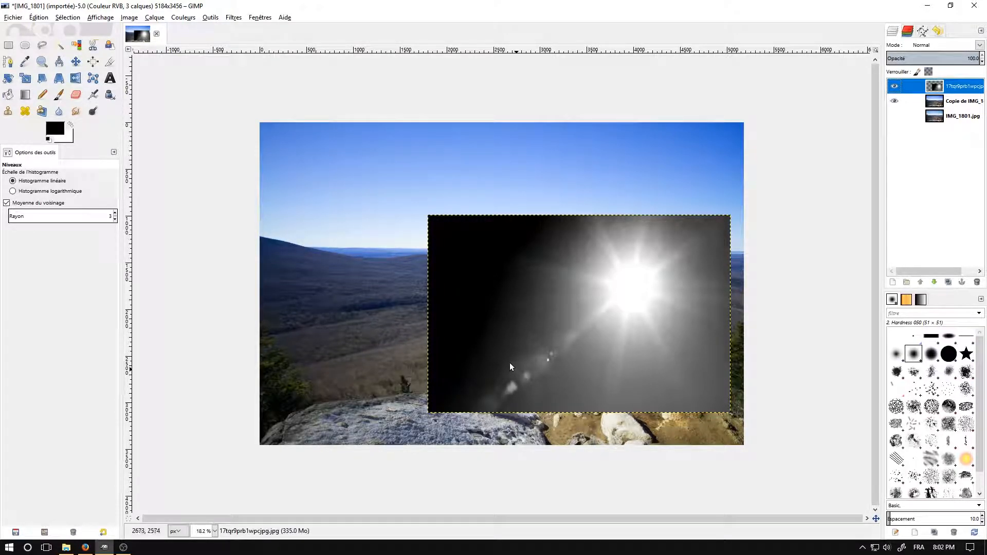
Apply another Gaussian blur to the sun layer with a 25 px horizontal and vertical radius, using the RLE method
left_click(237, 17)
mouse_move(288, 76)
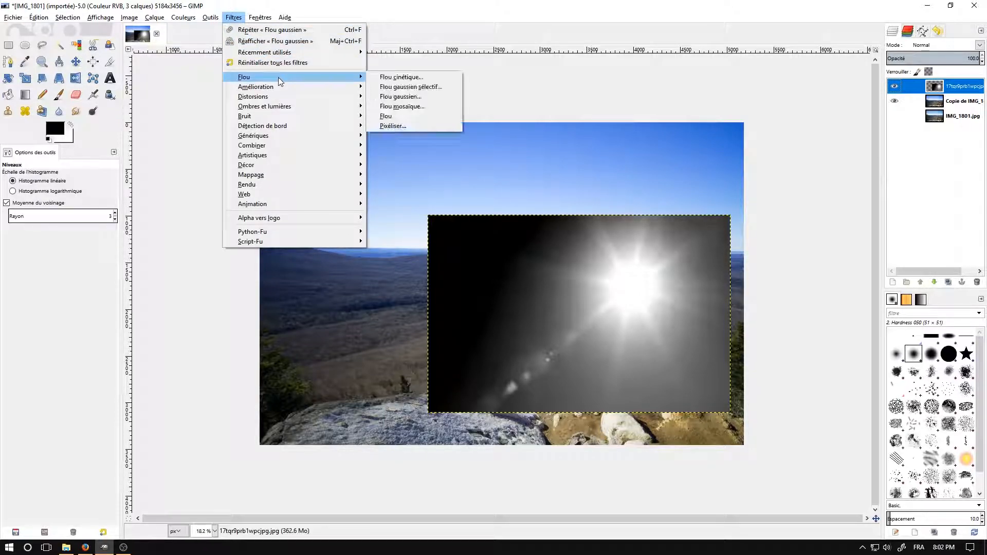
left_click(431, 96)
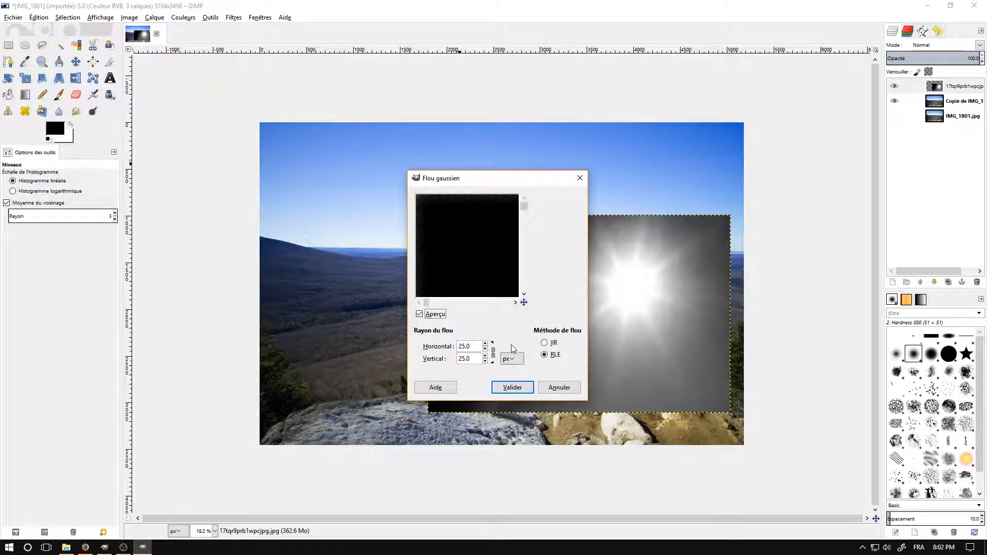
left_click_drag(471, 264, 438, 214)
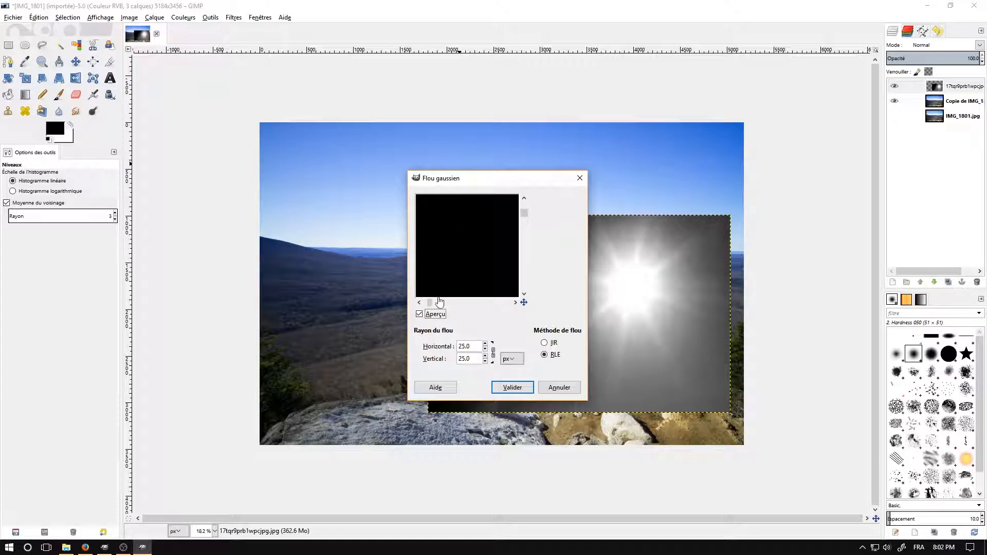
left_click_drag(441, 309, 475, 308)
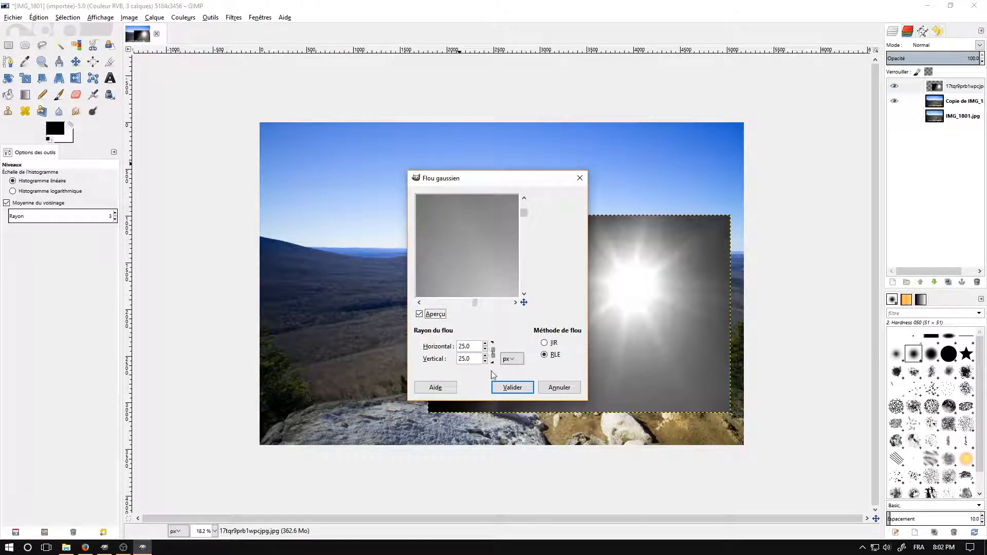
left_click(514, 388)
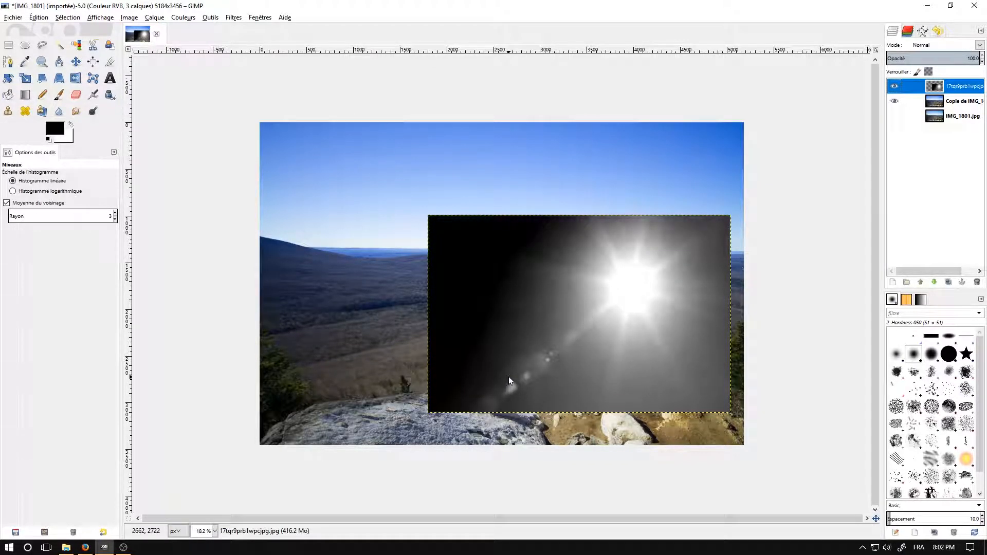
Move the active sun layer so the sun sits in the upper-right corner of the landscape's sky
left_click(76, 62)
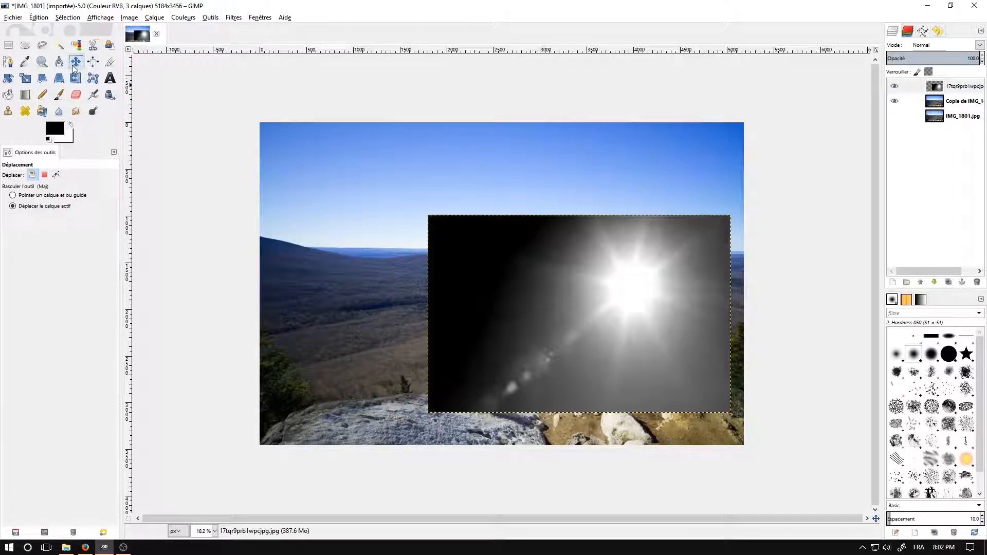
left_click(72, 204)
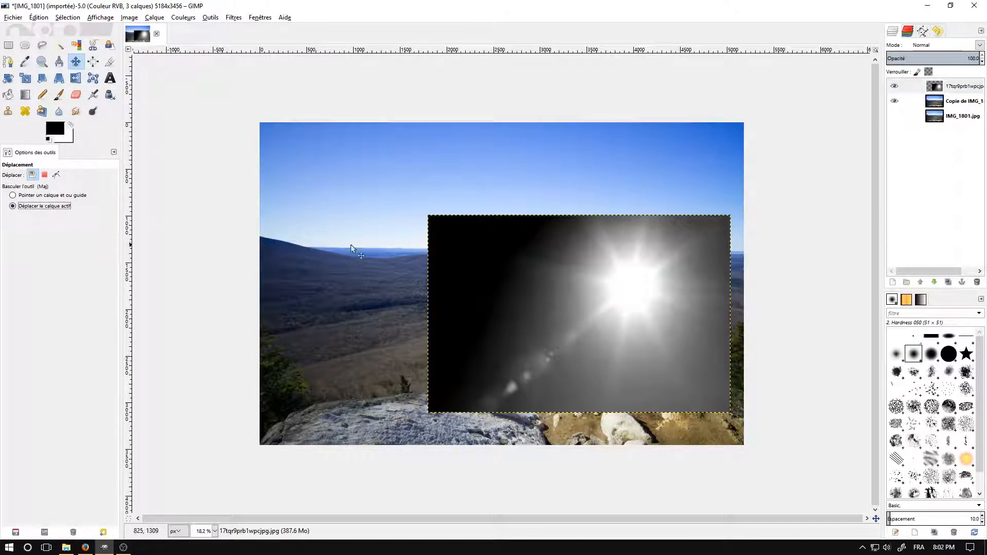
left_click(940, 90)
left_click_drag(614, 300, 681, 188)
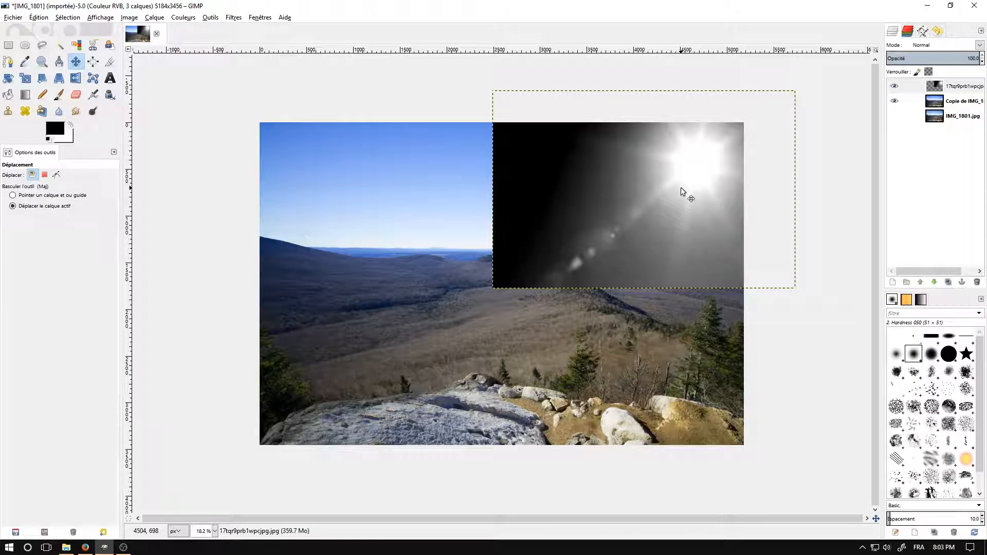
Set the sun layer's blend mode to Écran and nudge the layer slightly further toward the photo's right edge
left_click(955, 46)
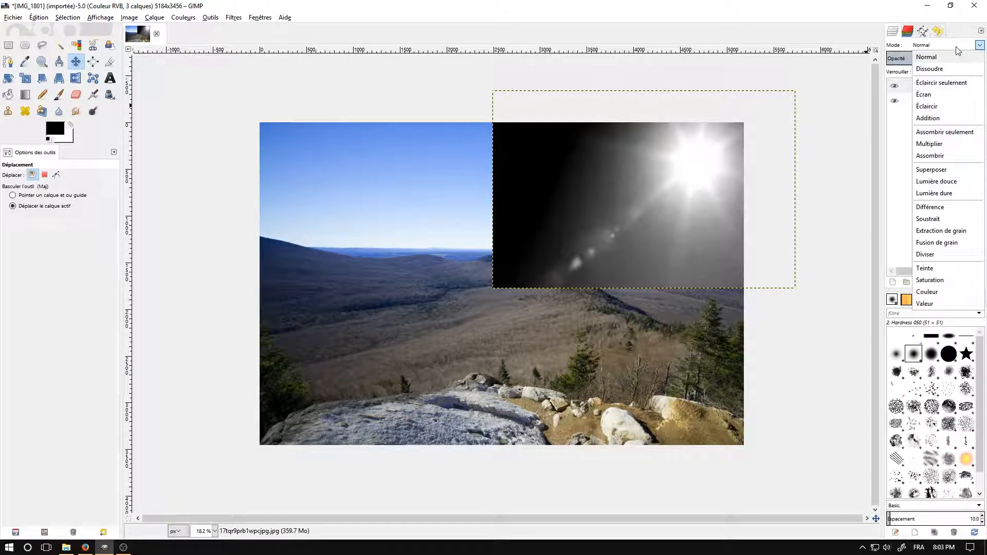
left_click(934, 94)
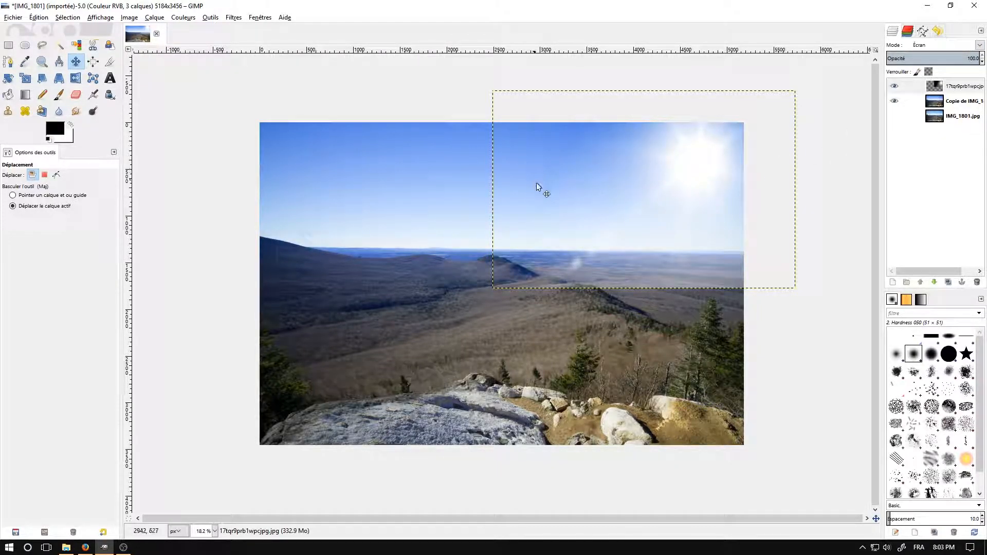
left_click(940, 103)
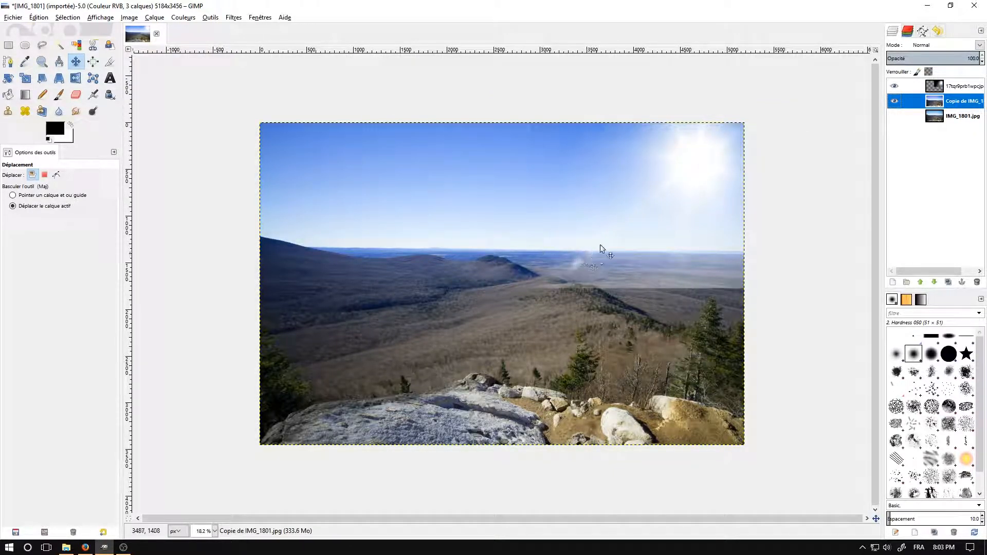
left_click(935, 86)
left_click_drag(706, 171, 716, 168)
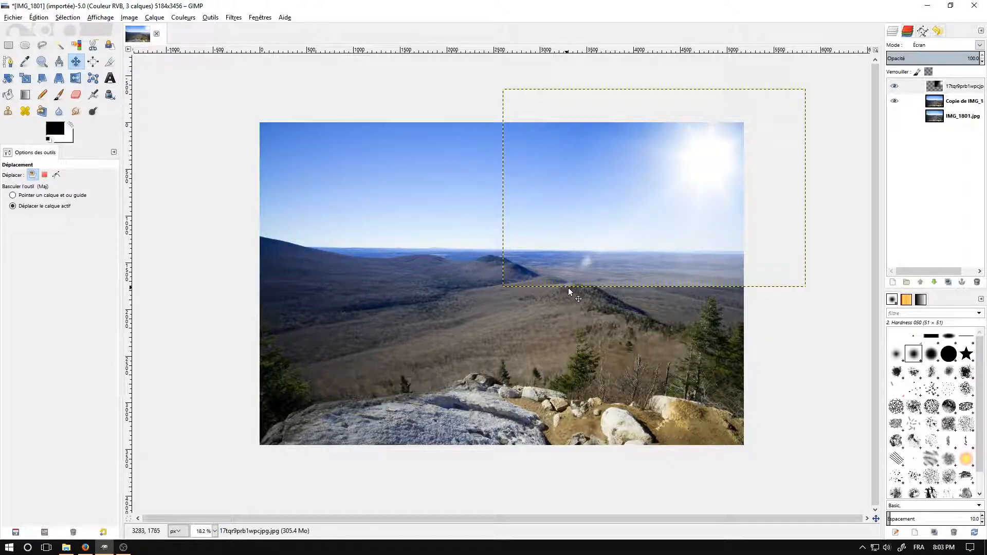
Erase the lens flare spot and haze over the land below the horizon on the sun layer, using a 518.11 px eraser
left_click(75, 94)
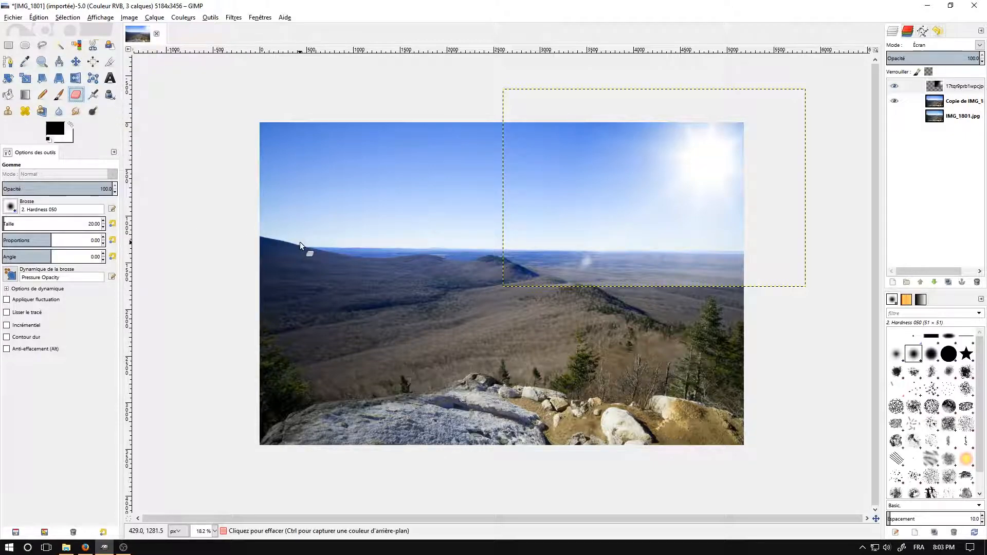
left_click_drag(13, 224, 52, 224)
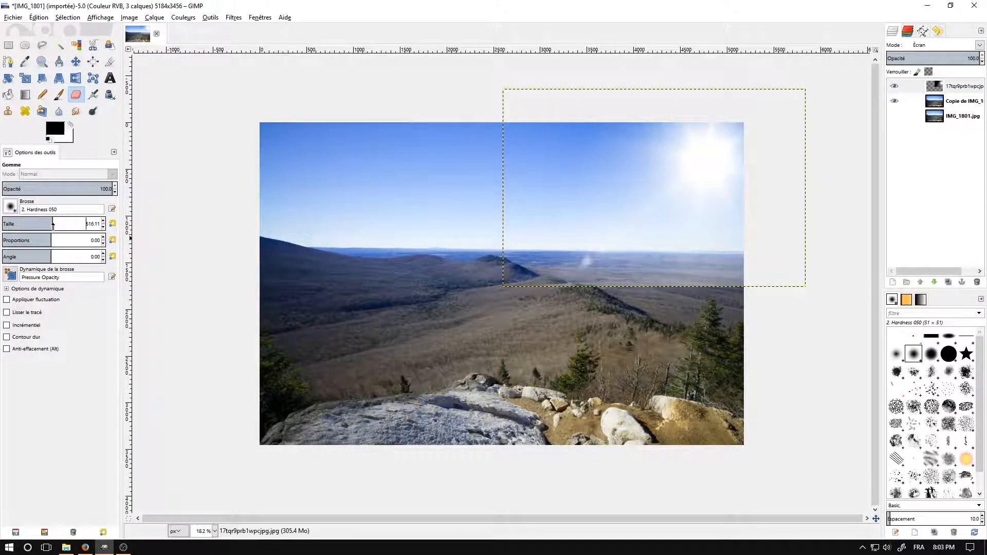
left_click_drag(592, 267, 571, 266)
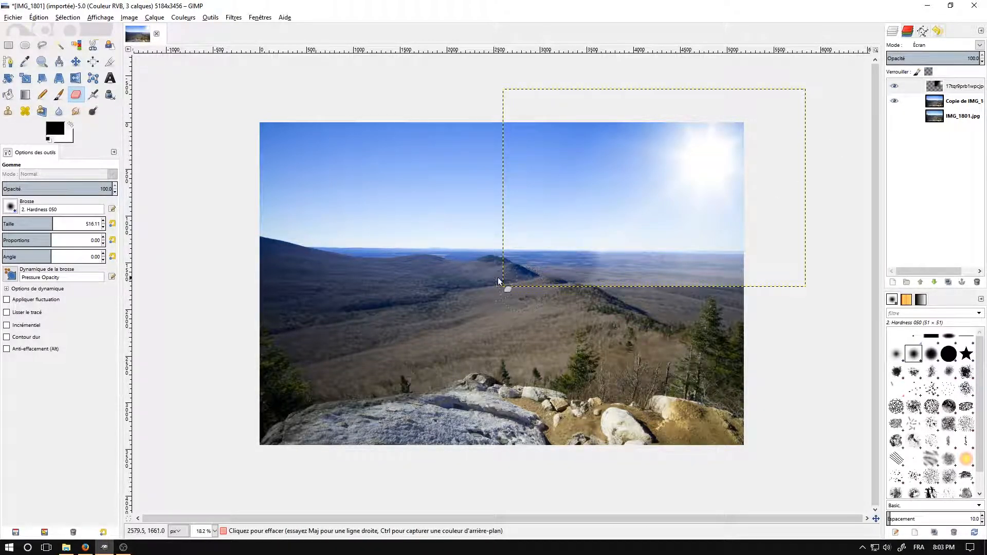
mouse_move(617, 288)
left_mouse_down()
mouse_move(812, 297)
mouse_move(734, 301)
mouse_move(776, 291)
left_mouse_up()
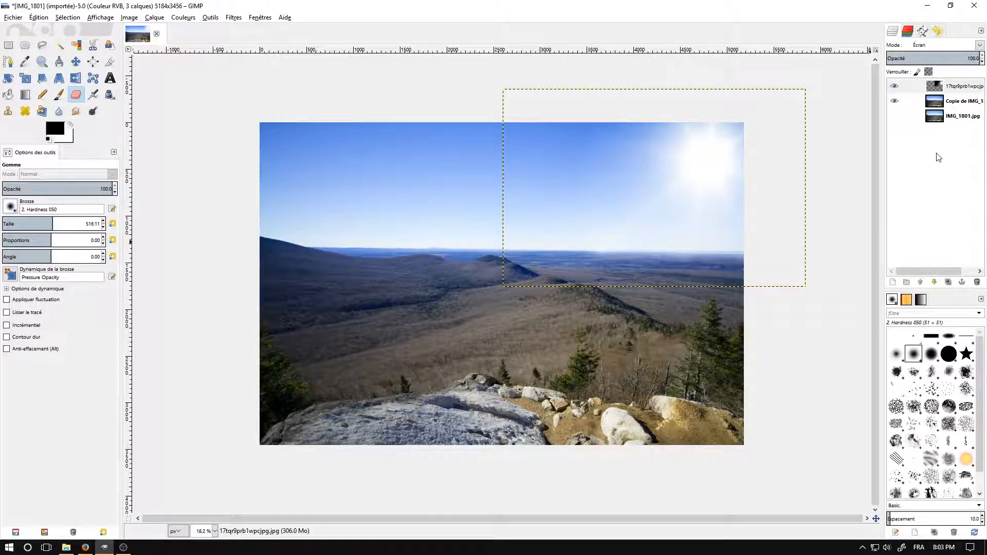
Show the original IMG_1801.jpg layer, lower its copy's opacity to 58.2, and compare the image with and without the copy
left_click(936, 102)
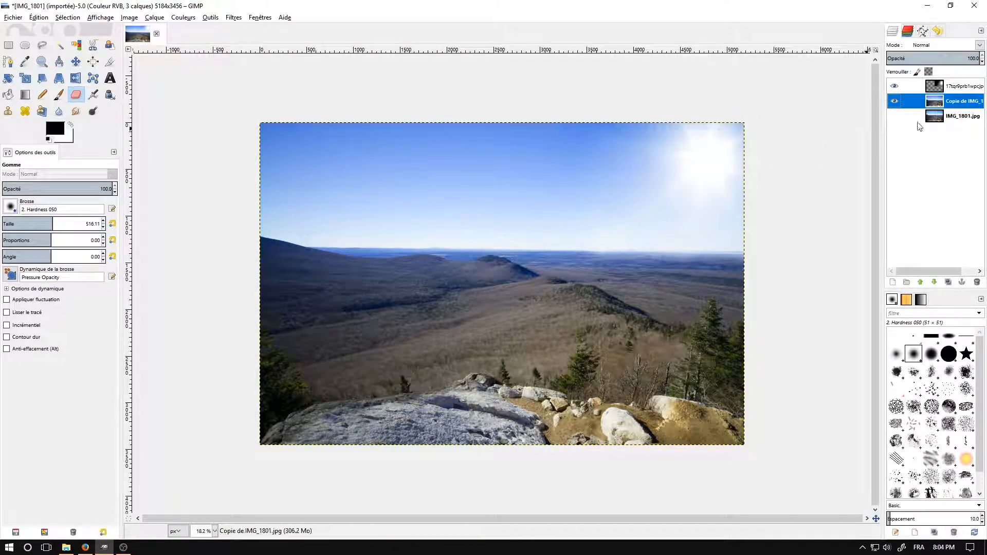
left_click(894, 116)
left_click_drag(948, 58, 940, 58)
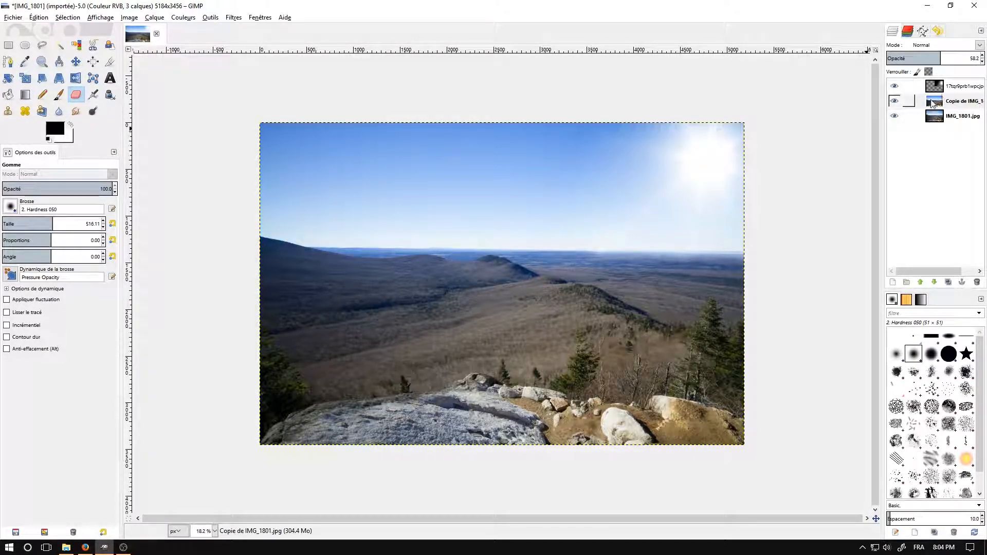
left_click(895, 102)
left_click(896, 105)
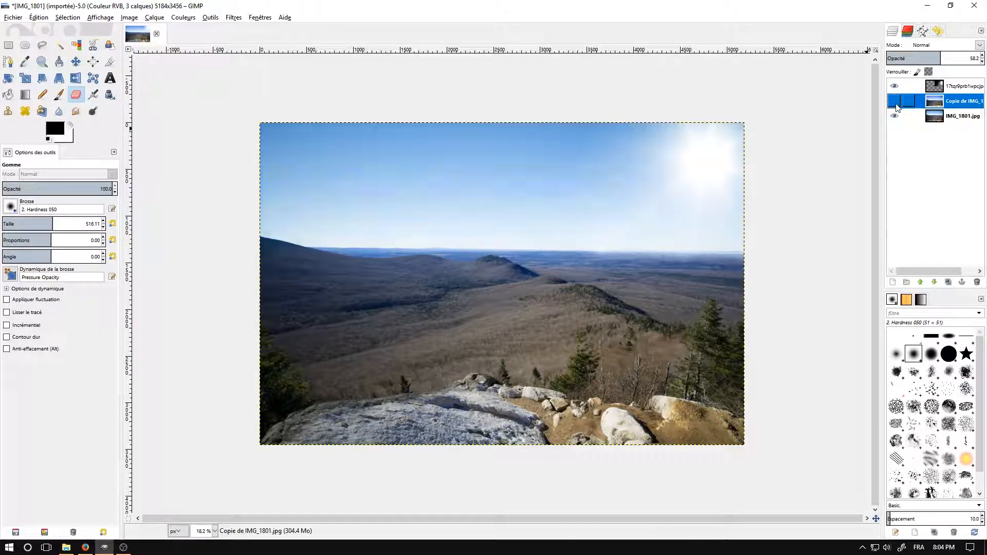
left_click(895, 104)
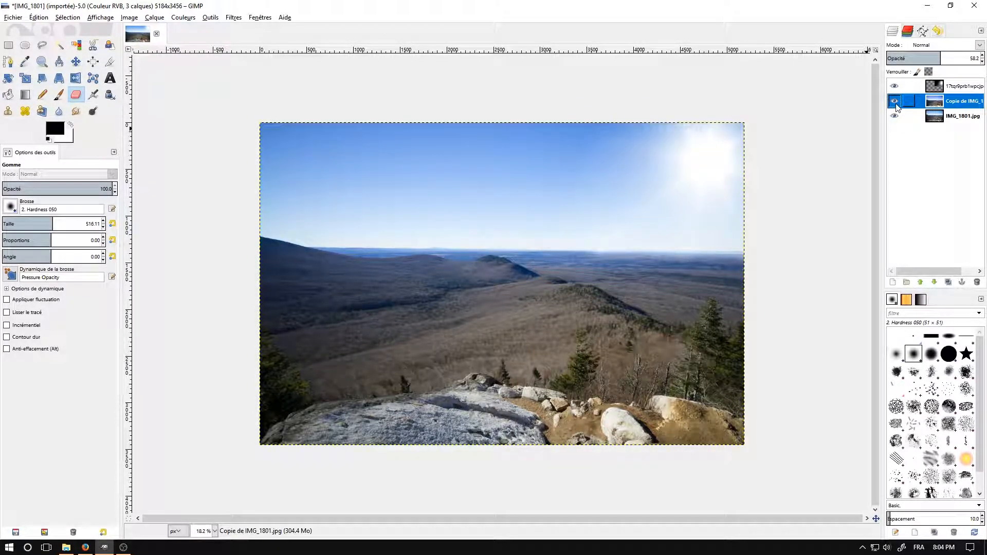
left_click(896, 104)
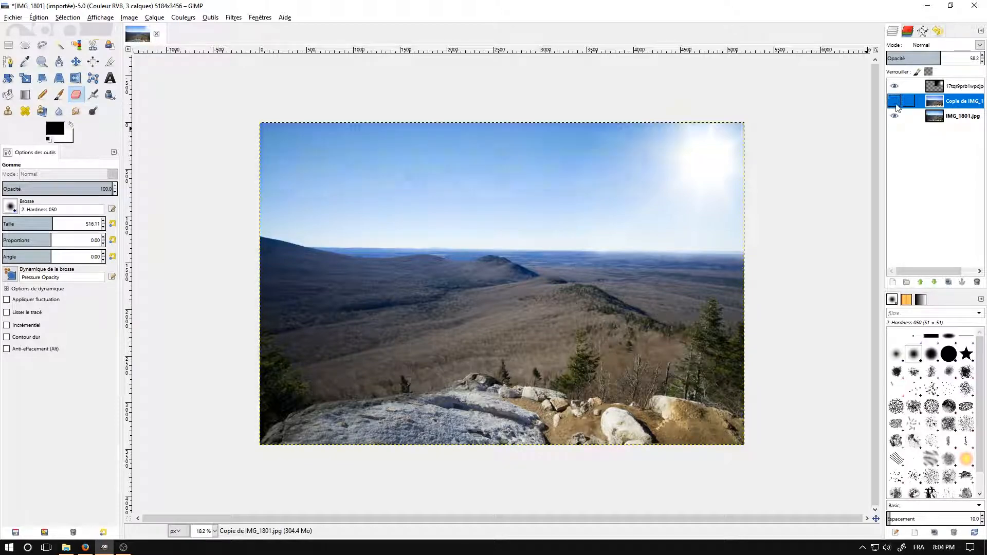
left_click(896, 104)
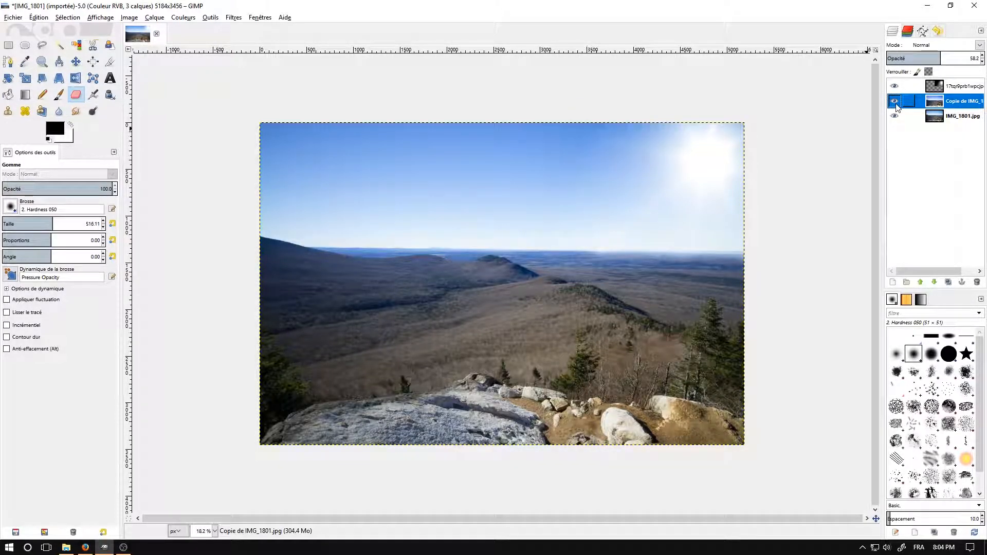